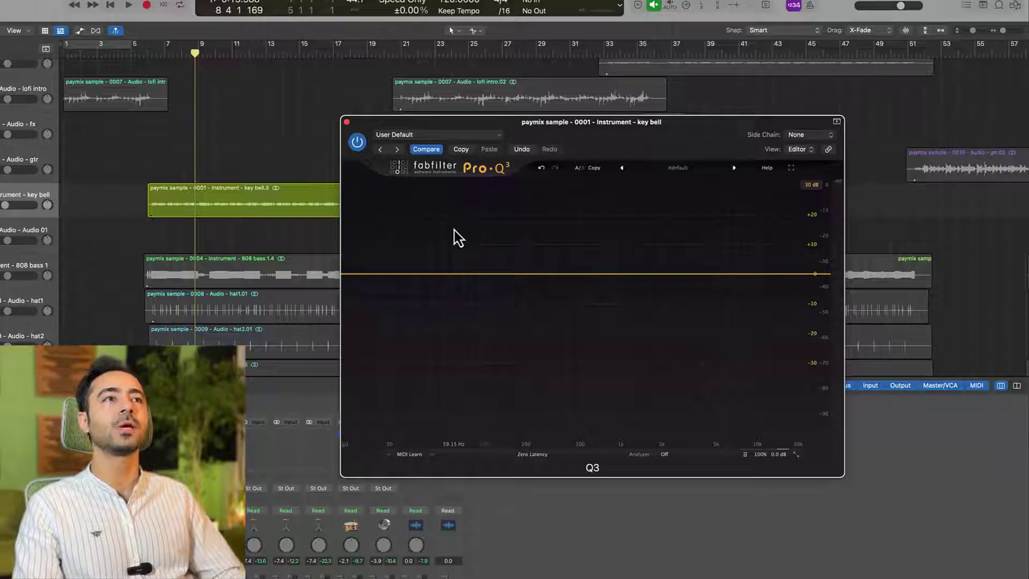
Play from near the key bell region's start and add a narrow bell boost at about 6374 Hz, +23.85 dB, Q about 10.25.
{"action": "left_click", "coordinate": [167, 51]}
{"action": "key", "text": "space"}
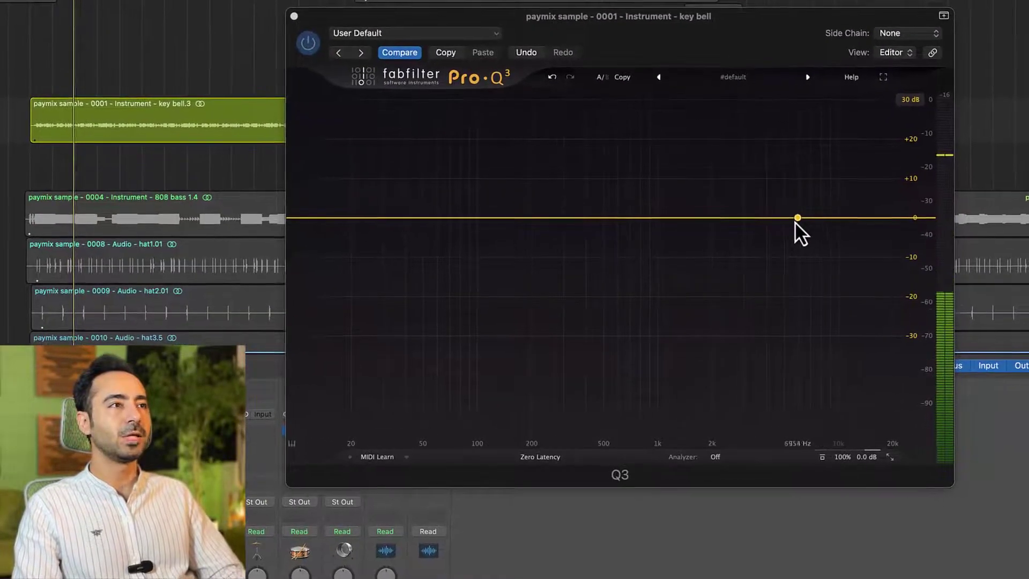
{"action": "left_click", "coordinate": [725, 220]}
{"action": "left_click_drag", "start_coordinate": [725, 220], "coordinate": [802, 170]}
{"action": "scroll", "coordinate": [738, 204], "scroll_direction": "up", "scroll_amount": 5}
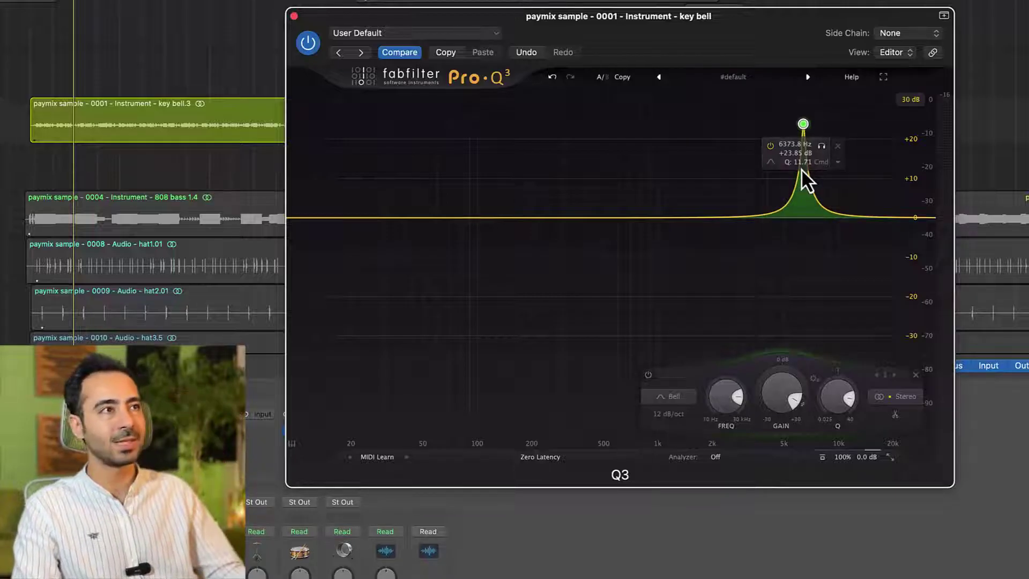
{"action": "scroll", "coordinate": [800, 127], "scroll_direction": "down", "scroll_amount": 3}
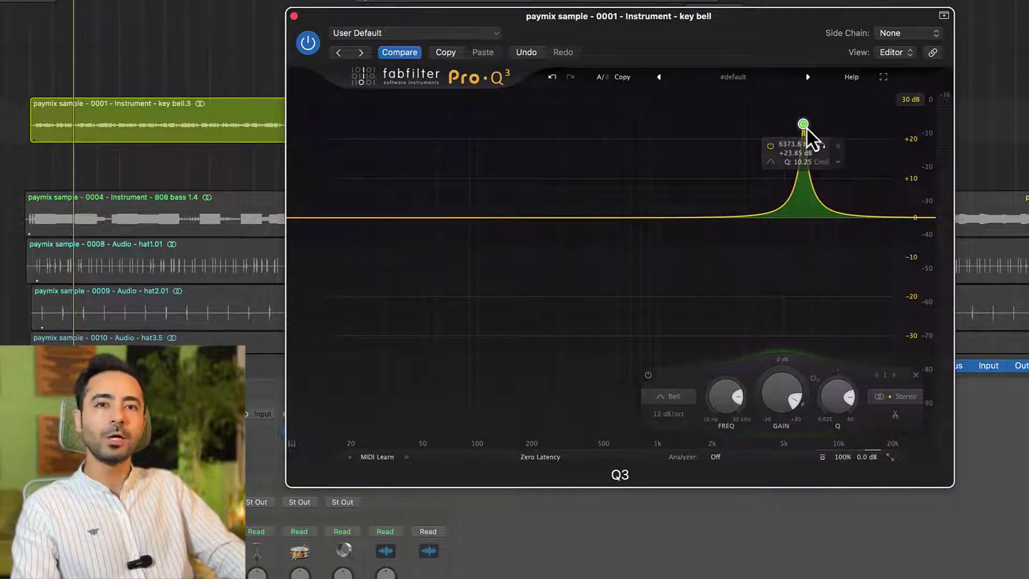
Sweep the boosted band down to about 2930 Hz and turn it into a cut of about 10 dB.
{"action": "left_click_drag", "start_coordinate": [805, 127], "coordinate": [745, 120]}
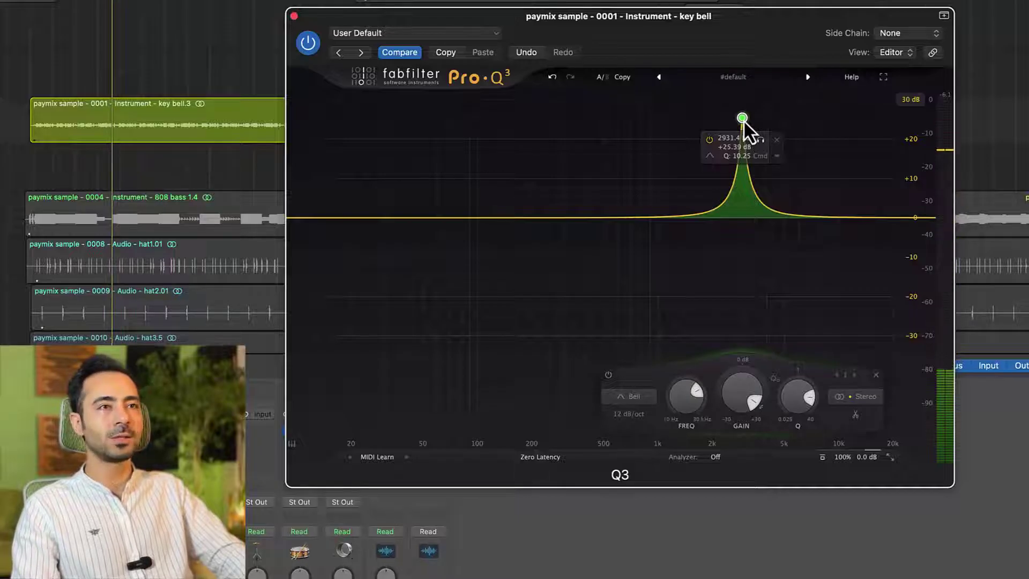
{"action": "left_click_drag", "start_coordinate": [744, 120], "coordinate": [745, 262]}
{"action": "scroll", "coordinate": [745, 264], "scroll_direction": "down", "scroll_amount": 2}
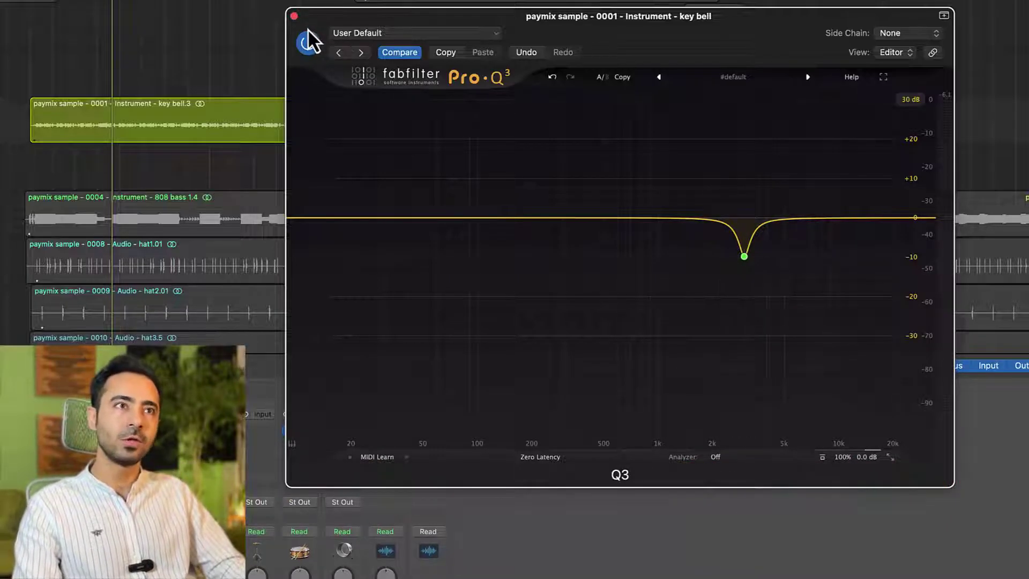
{"action": "left_click", "coordinate": [294, 16]}
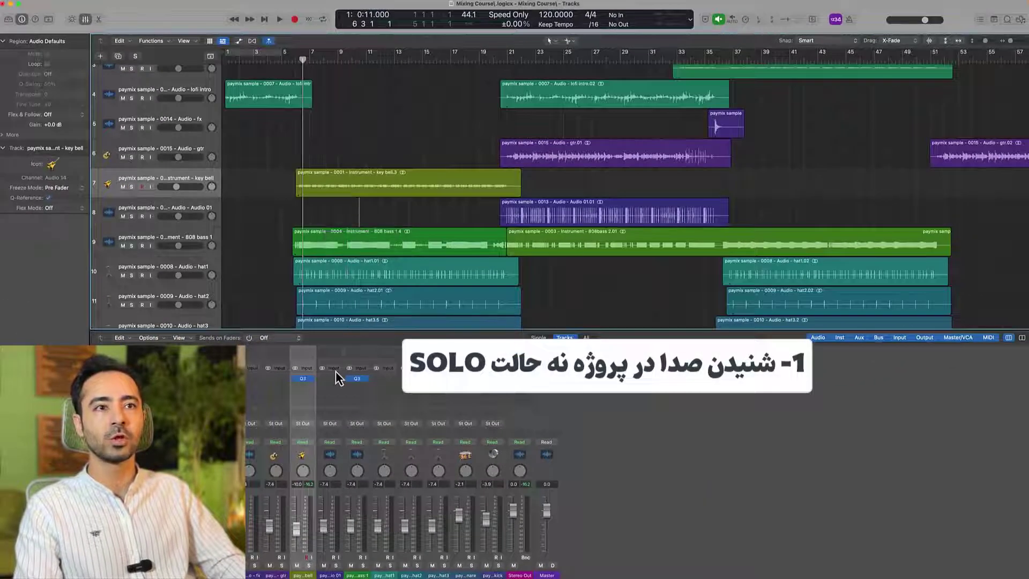
Add a second Pro-Q 3 to the key bell channel and place the playhead at the start of the key bell region.
{"action": "left_click", "coordinate": [303, 382]}
{"action": "mouse_move", "coordinate": [332, 411]}
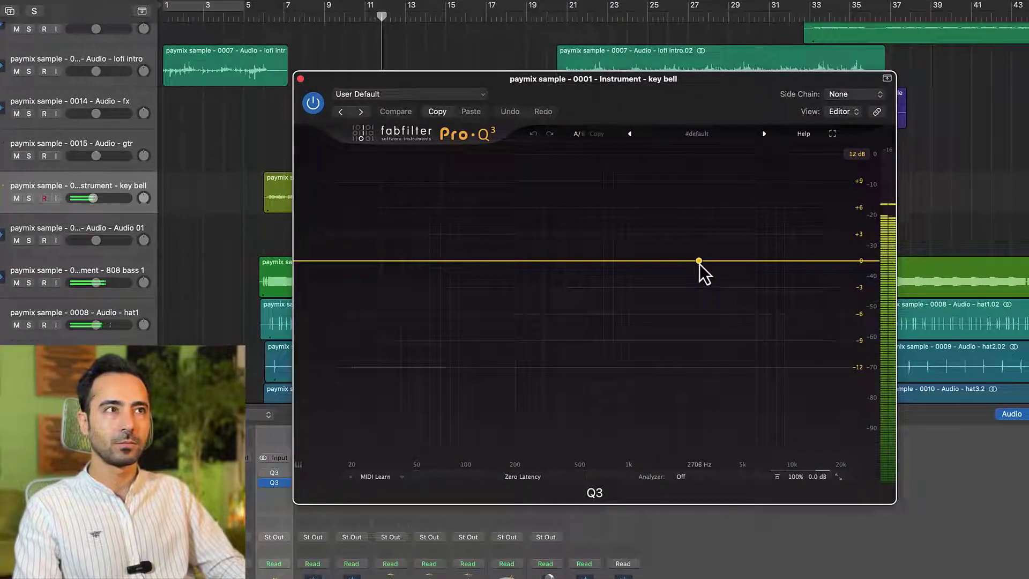
{"action": "left_click", "coordinate": [274, 18]}
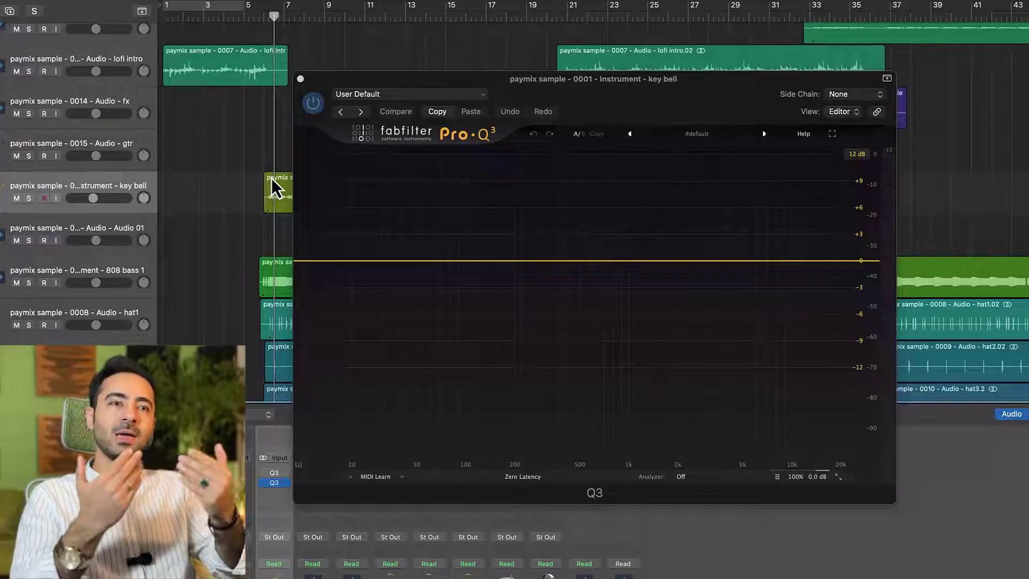
{"action": "left_click_drag", "start_coordinate": [573, 93], "coordinate": [872, 239]}
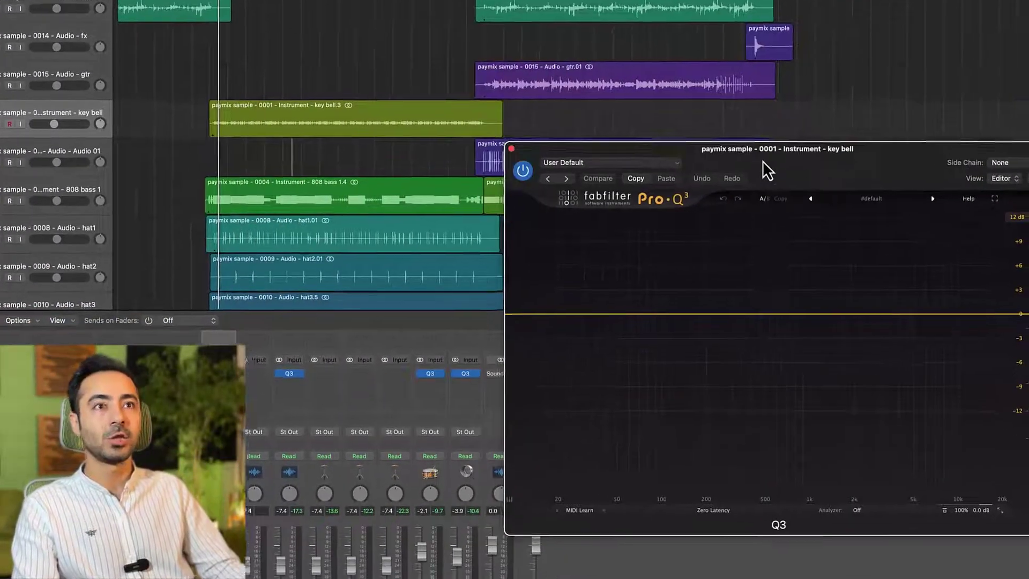
Play the full mix to hear the key bell in context, keeping the EQ window clear of the tracks.
{"action": "key", "text": "space"}
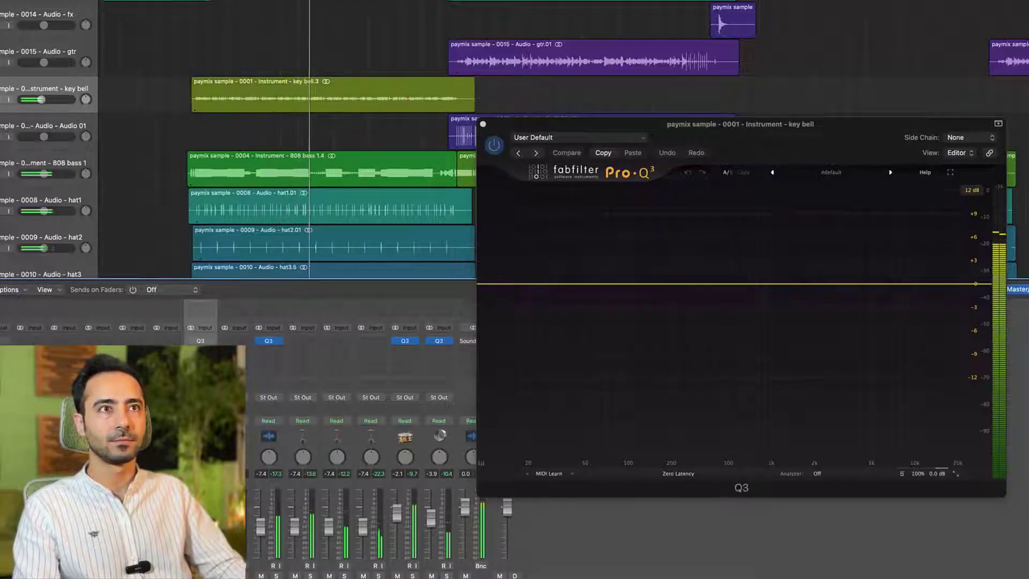
{"action": "left_click_drag", "start_coordinate": [578, 118], "coordinate": [603, 157]}
{"action": "key", "text": "space"}
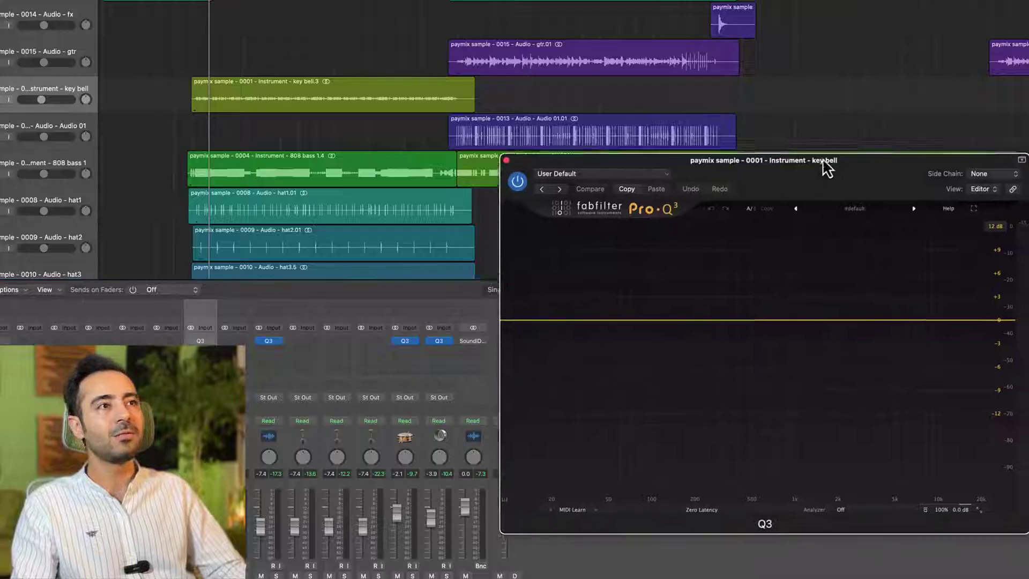
{"action": "left_click_drag", "start_coordinate": [827, 164], "coordinate": [805, 143]}
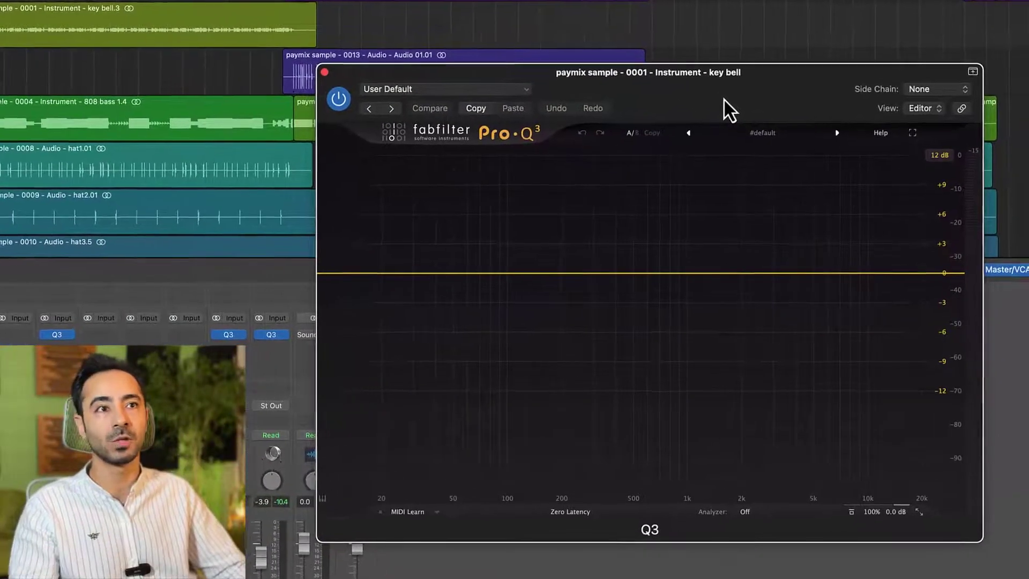
Add a narrow bell boost on the key bell EQ at about 329 Hz, +6.2 dB, Q about 6.56.
{"action": "left_click_drag", "start_coordinate": [517, 277], "coordinate": [600, 252]}
{"action": "scroll", "coordinate": [519, 256], "scroll_direction": "up", "scroll_amount": 5}
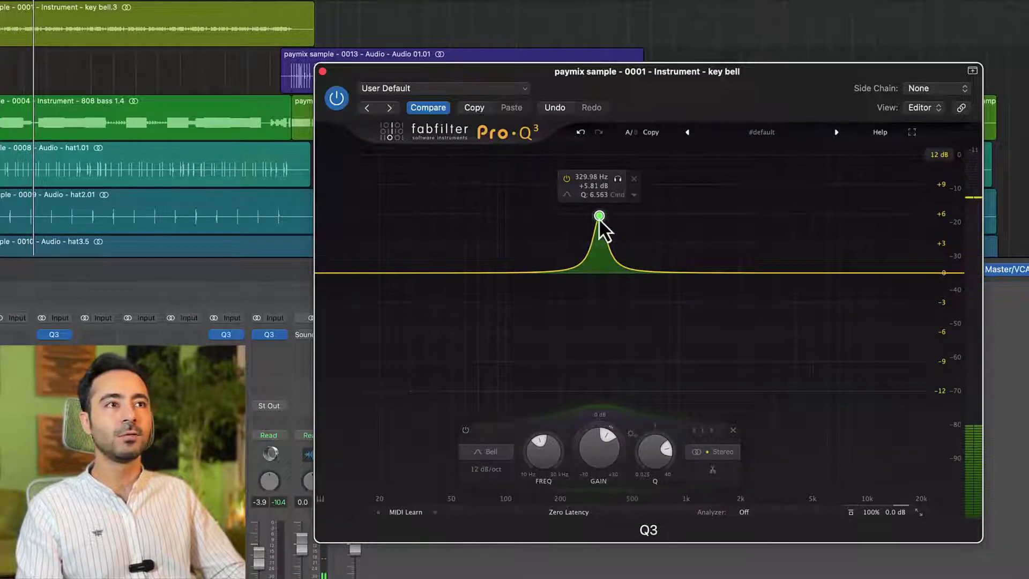
{"action": "left_click_drag", "start_coordinate": [600, 218], "coordinate": [599, 215]}
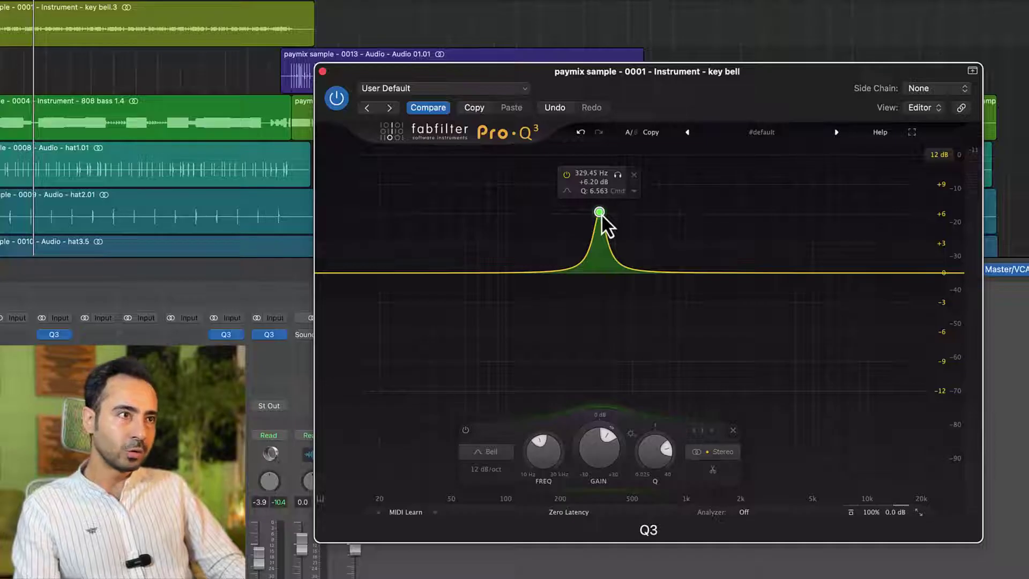
Turn the low-mid boost into a single wider cut of about 4 dB near 320 Hz, removing the extra neighbouring bands.
{"action": "left_click_drag", "start_coordinate": [602, 214], "coordinate": [582, 284]}
{"action": "scroll", "coordinate": [599, 310], "scroll_direction": "up", "scroll_amount": 5}
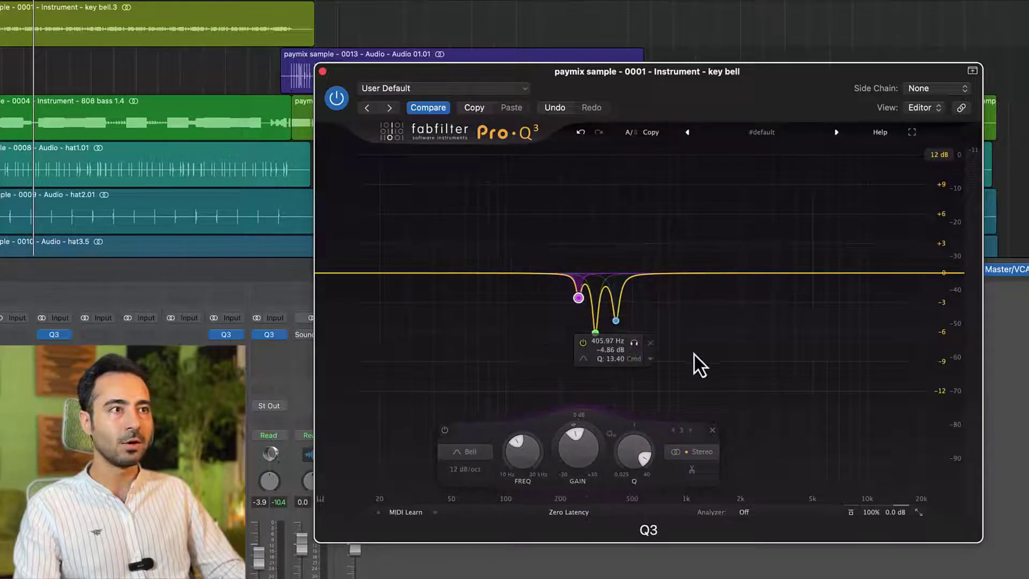
{"action": "left_click_drag", "start_coordinate": [747, 407], "coordinate": [596, 304]}
{"action": "left_click", "coordinate": [651, 342]}
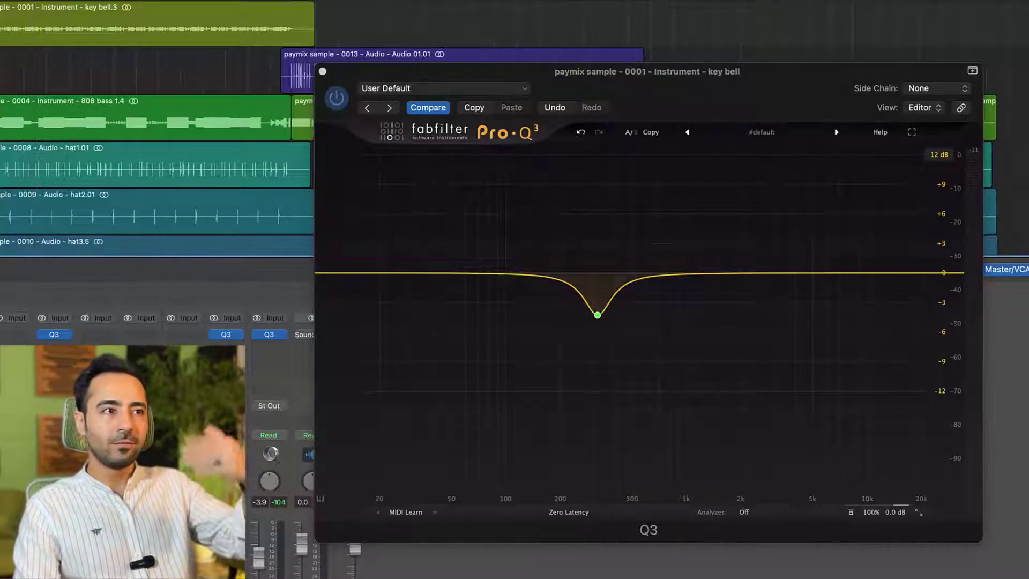
Audition the mix, ease the low-mid cut to about -3.93 dB at 320.78 Hz, and raise the EQ's output level to +3.0 dB.
{"action": "left_click", "coordinate": [742, 89]}
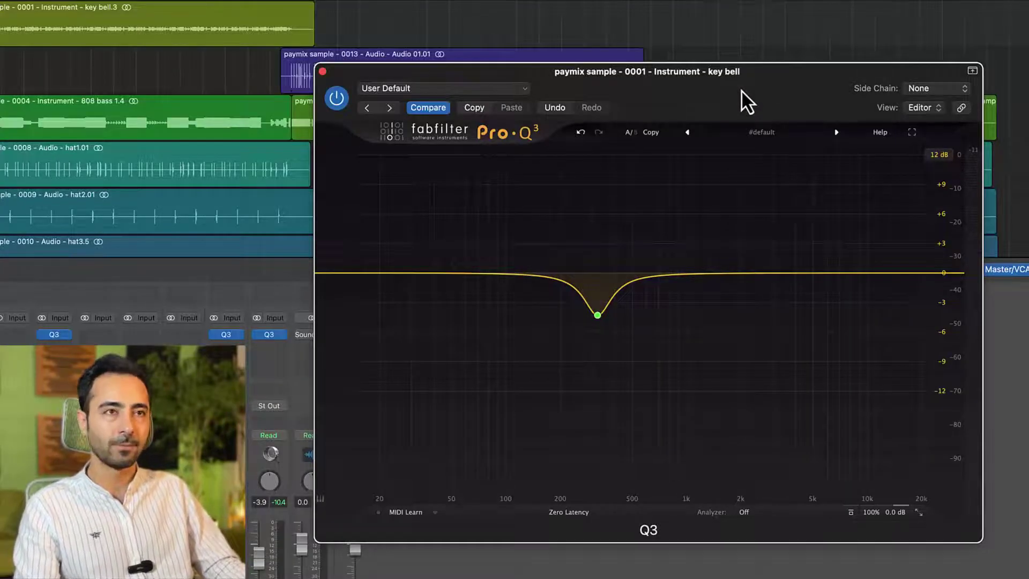
{"action": "key", "text": "space"}
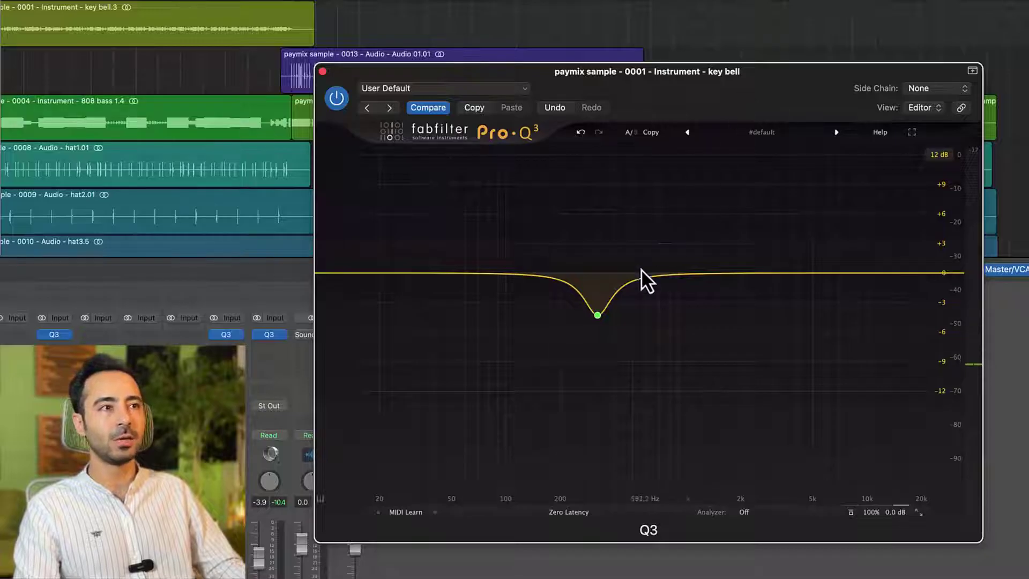
{"action": "mouse_move", "coordinate": [599, 317]}
{"action": "left_click_drag", "start_coordinate": [598, 314], "coordinate": [599, 310]}
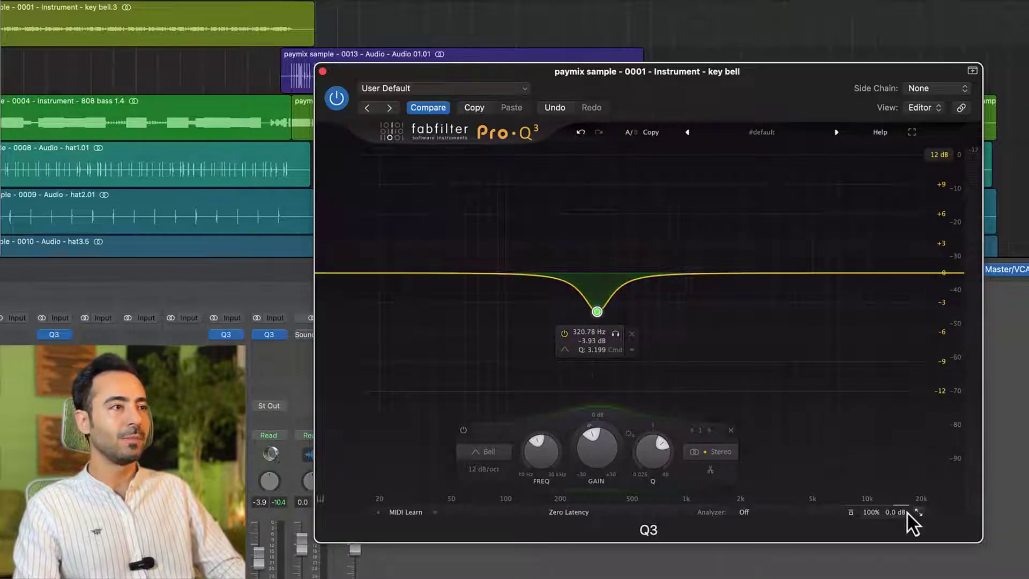
{"action": "mouse_move", "coordinate": [905, 511]}
{"action": "scroll", "coordinate": [919, 425], "scroll_direction": "up", "scroll_amount": 3}
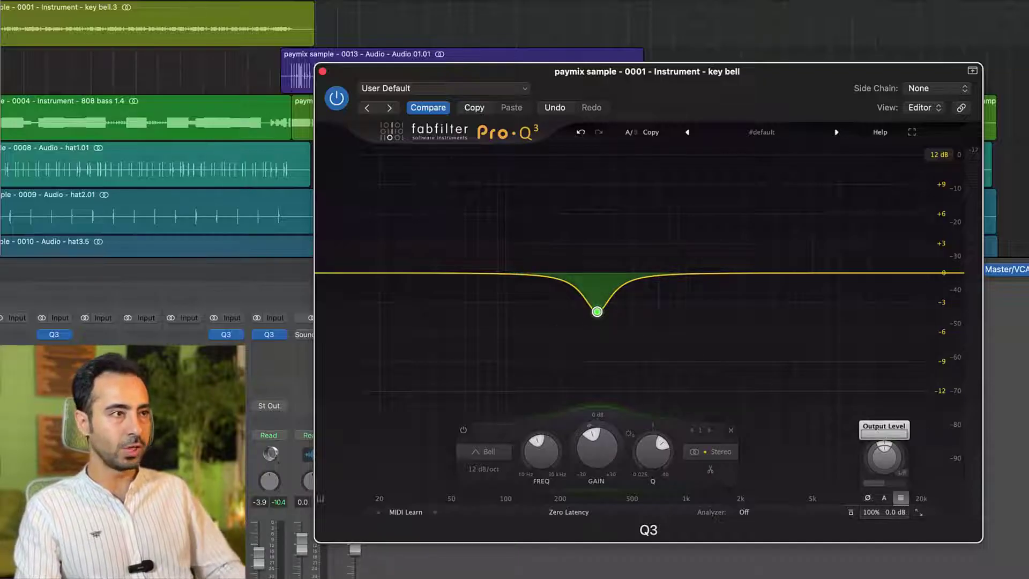
Compare the key bell in the mix with the EQ bypassed and active, replaying the section from bar 7.
{"action": "left_click_drag", "start_coordinate": [727, 78], "coordinate": [766, 98]}
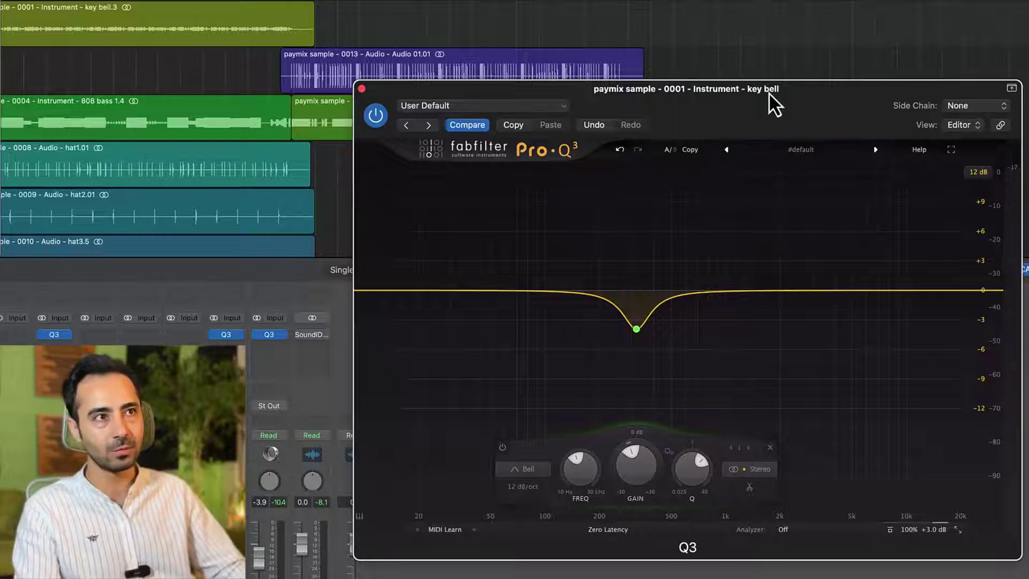
{"action": "left_click", "coordinate": [377, 120]}
{"action": "left_click", "coordinate": [377, 119]}
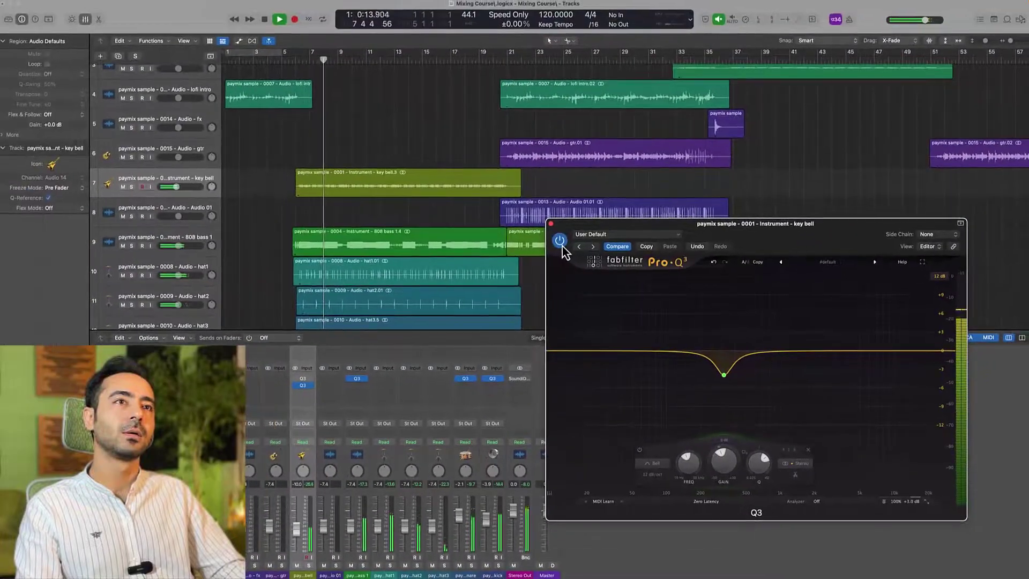
{"action": "left_click", "coordinate": [310, 61]}
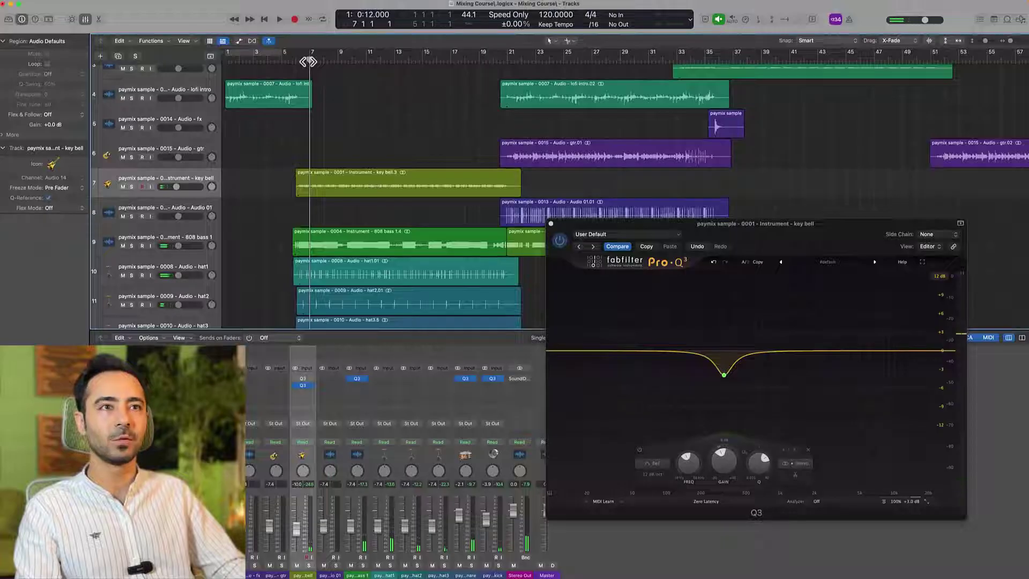
{"action": "left_click_drag", "start_coordinate": [573, 234], "coordinate": [566, 209]}
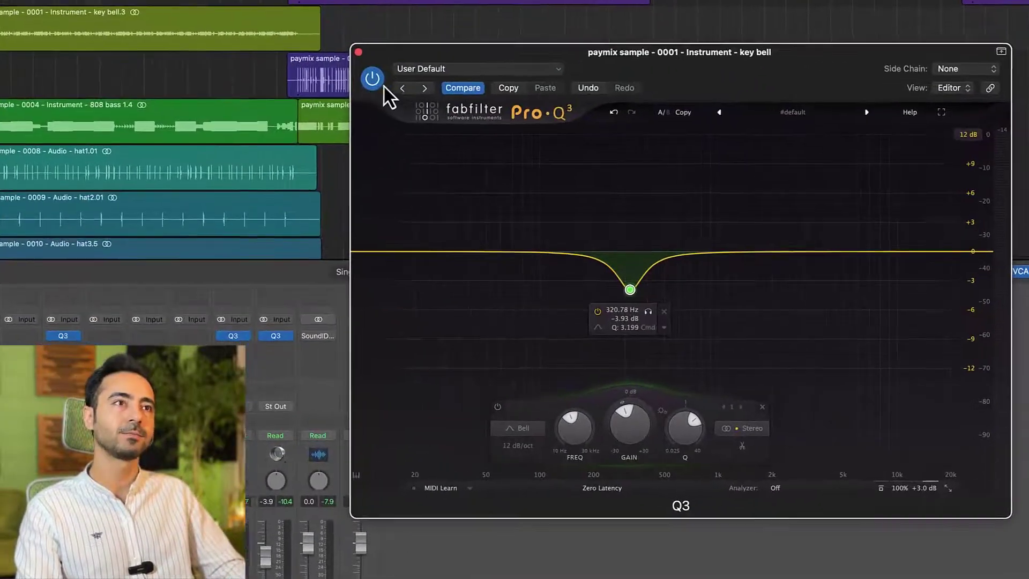
{"action": "left_click", "coordinate": [373, 80]}
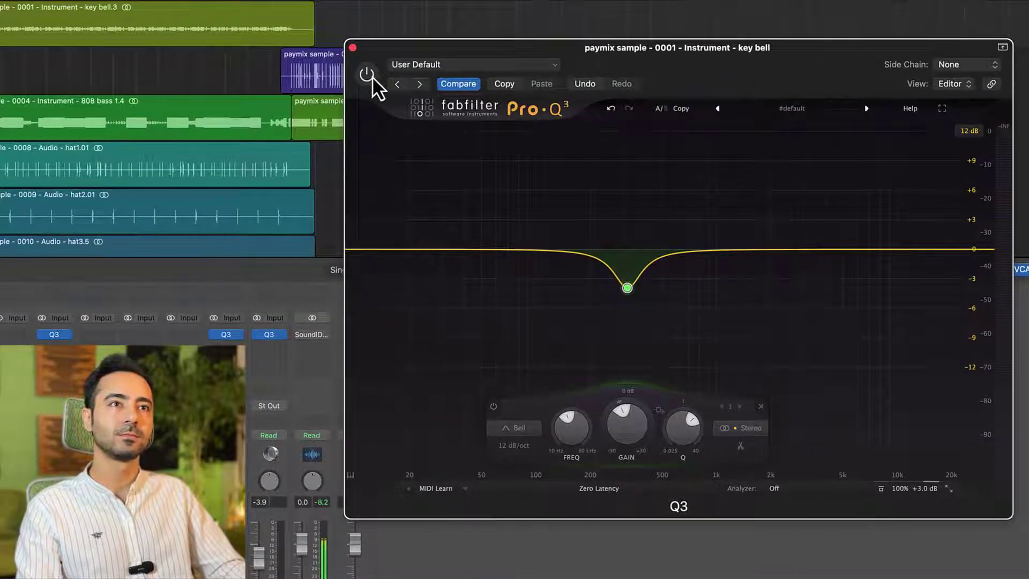
{"action": "left_click", "coordinate": [369, 75]}
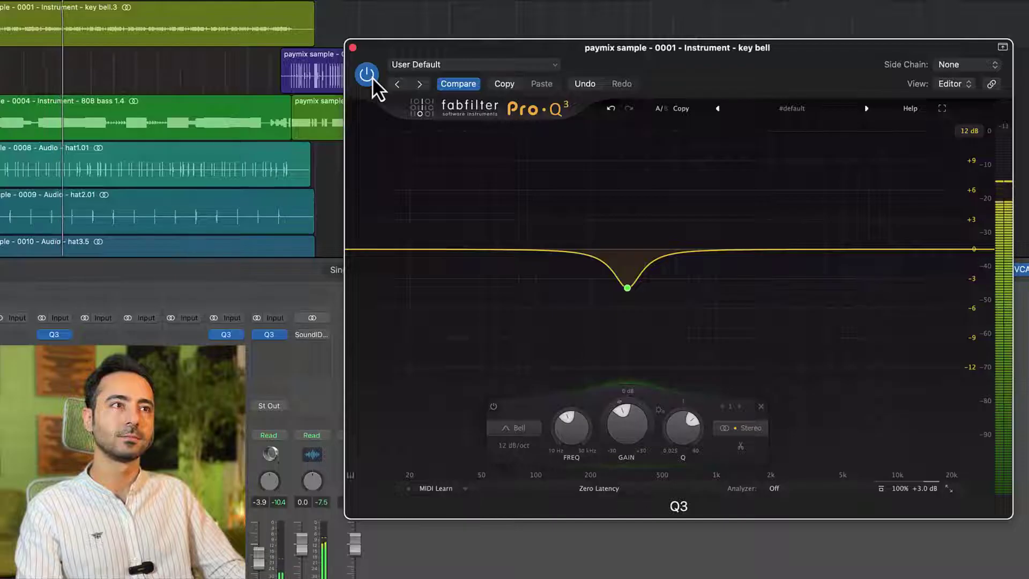
{"action": "left_click", "coordinate": [372, 76]}
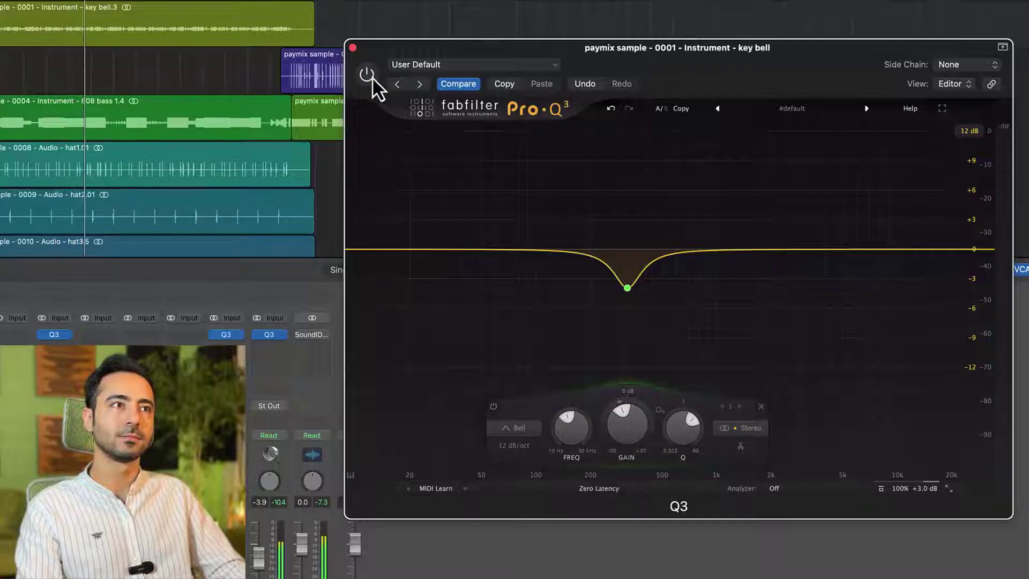
{"action": "left_click", "coordinate": [373, 76]}
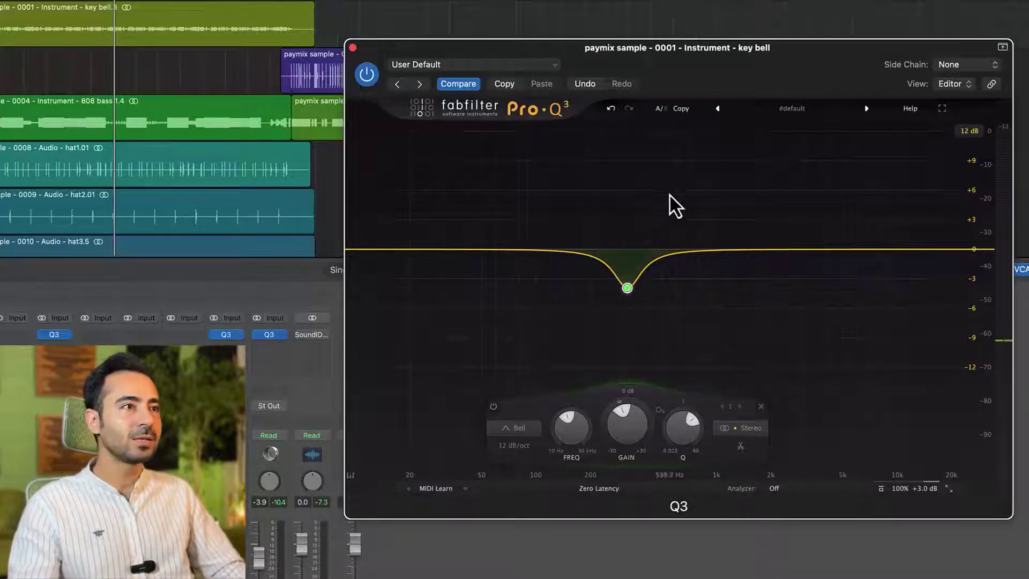
Add a bell cut of about 1.7 dB with Q 1 near 1.2 kHz, auditioning the band in solo.
{"action": "left_click", "coordinate": [707, 256]}
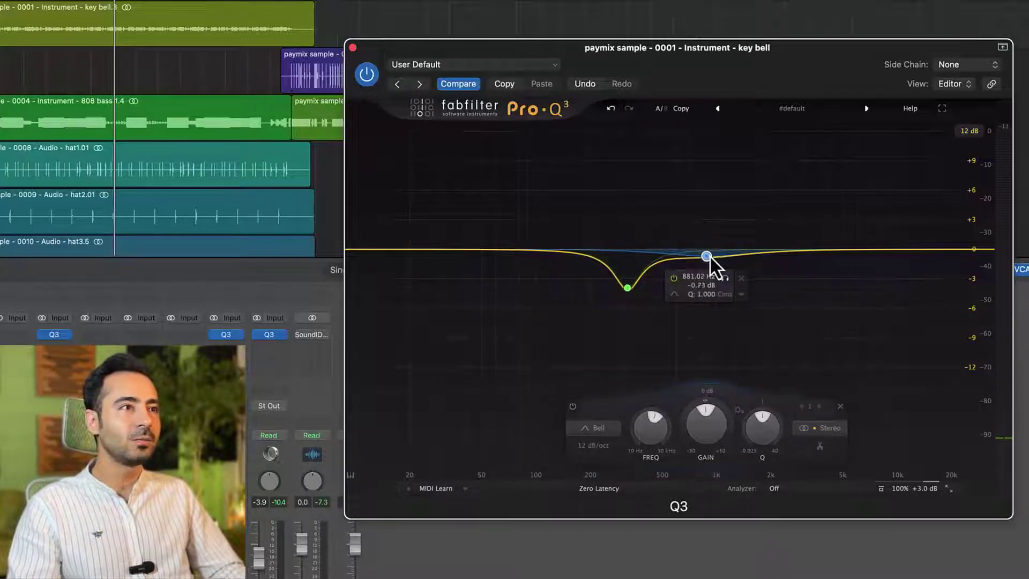
{"action": "left_click_drag", "start_coordinate": [710, 256], "coordinate": [718, 260]}
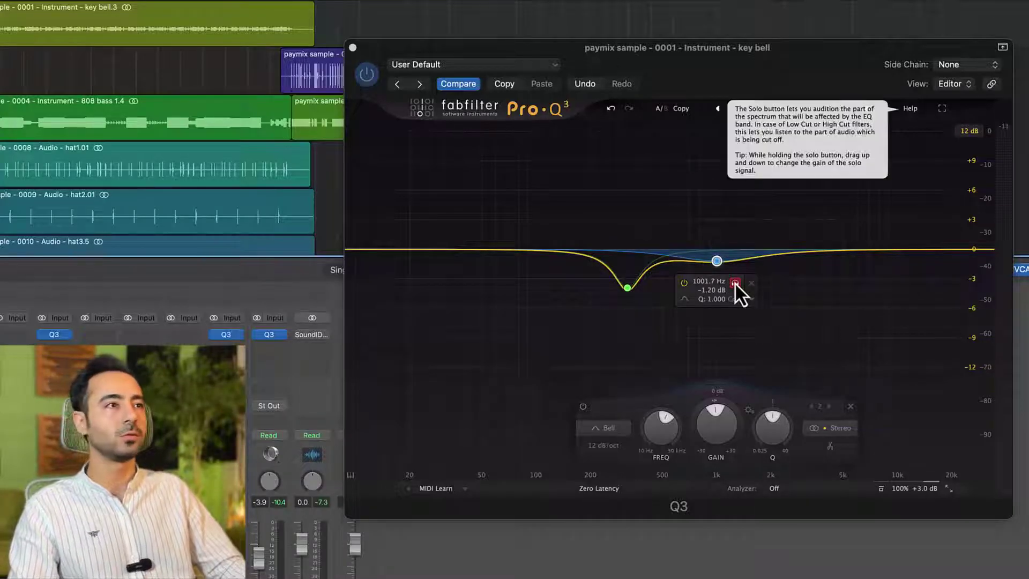
{"action": "left_click", "coordinate": [735, 283]}
{"action": "mouse_move", "coordinate": [738, 282]}
{"action": "left_mouse_down"}
{"action": "mouse_move", "coordinate": [758, 282]}
{"action": "mouse_move", "coordinate": [732, 266]}
{"action": "left_mouse_up"}
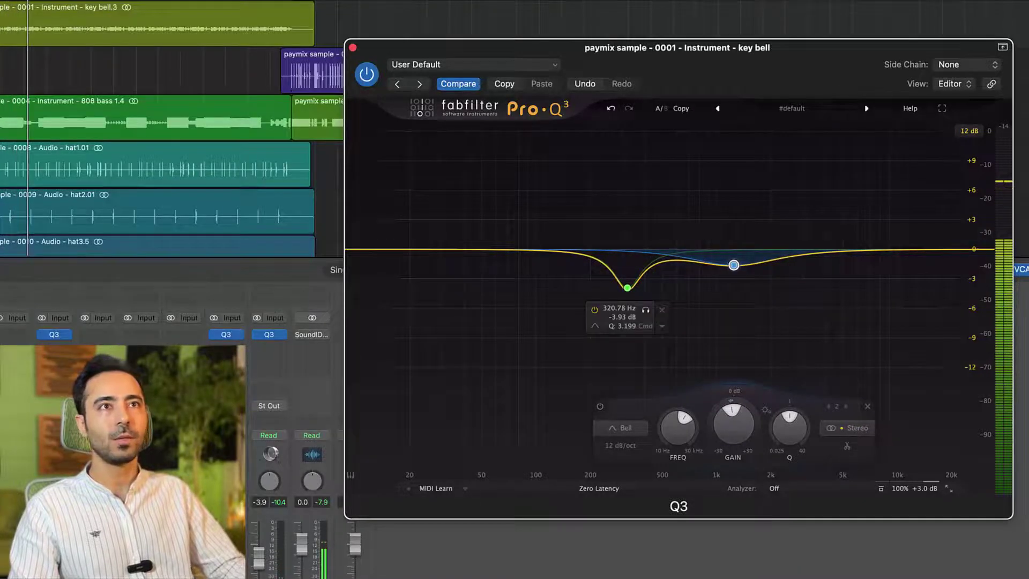
{"action": "mouse_move", "coordinate": [721, 267]}
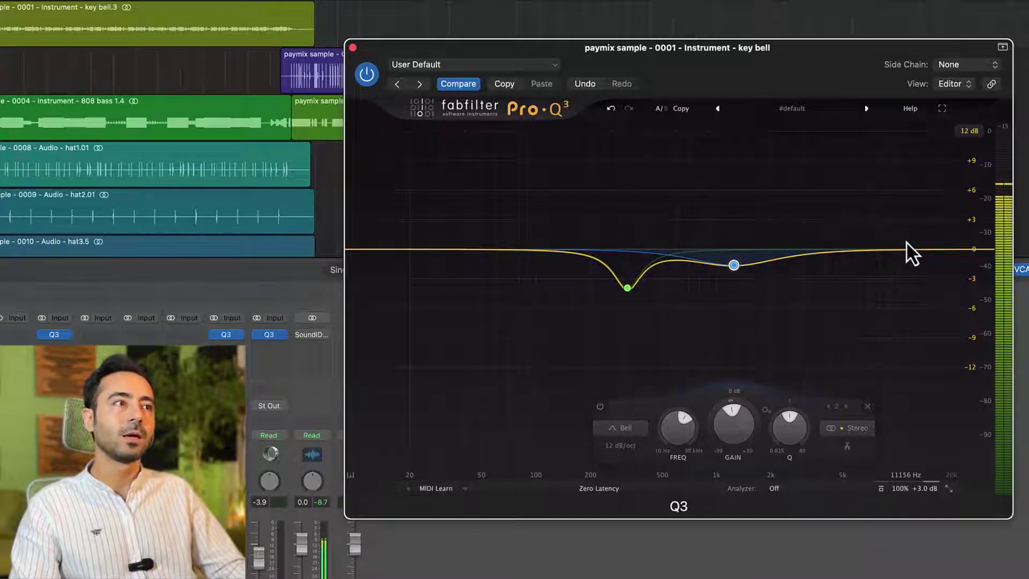
Add a wide high-frequency bell boost of about +1.11 dB, Q 0.569, and tune it in solo to about 16.9 kHz.
{"action": "left_click_drag", "start_coordinate": [891, 250], "coordinate": [931, 233]}
{"action": "scroll", "coordinate": [931, 232], "scroll_direction": "down", "scroll_amount": 3}
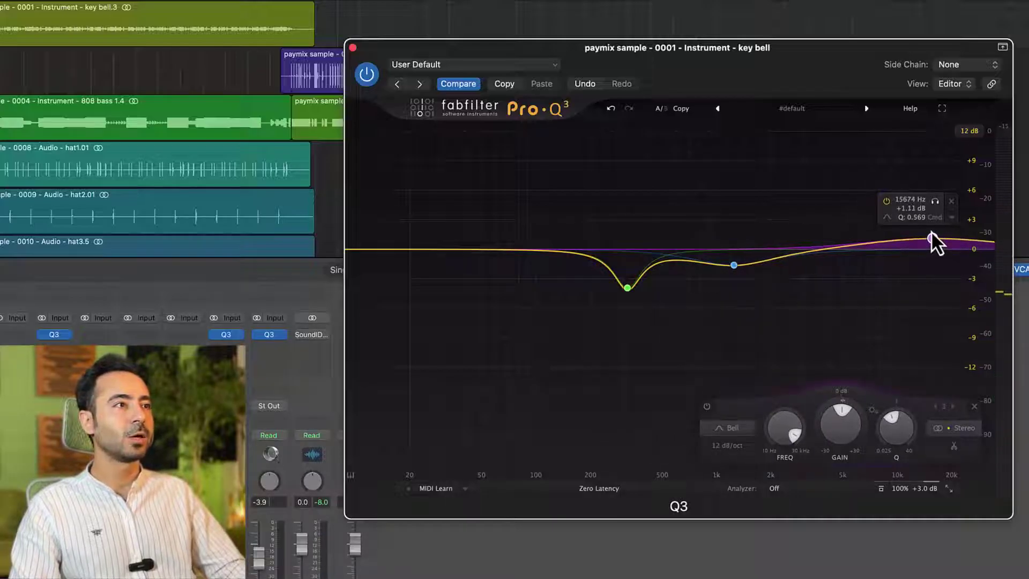
{"action": "left_click", "coordinate": [934, 203]}
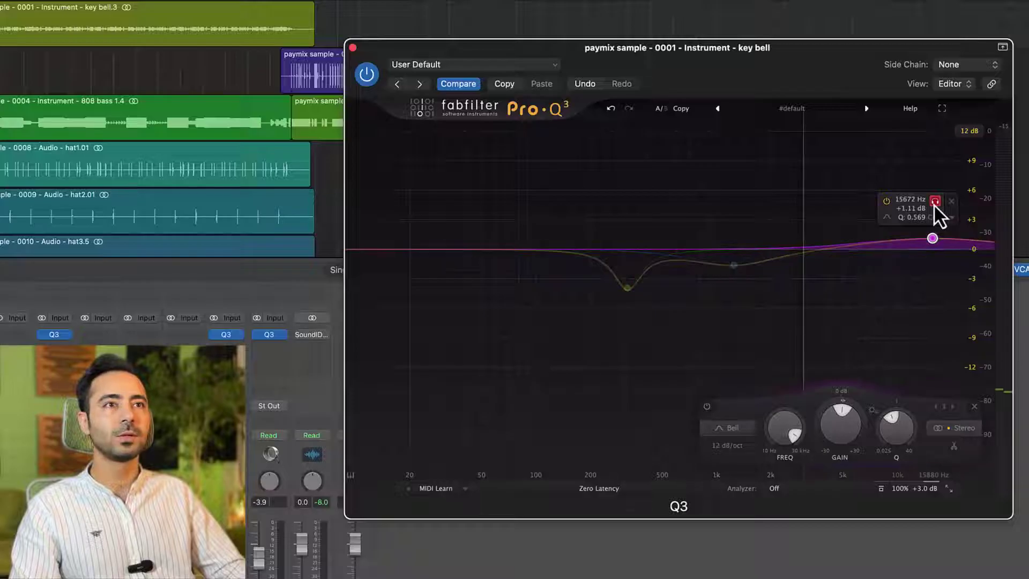
{"action": "left_click", "coordinate": [942, 204]}
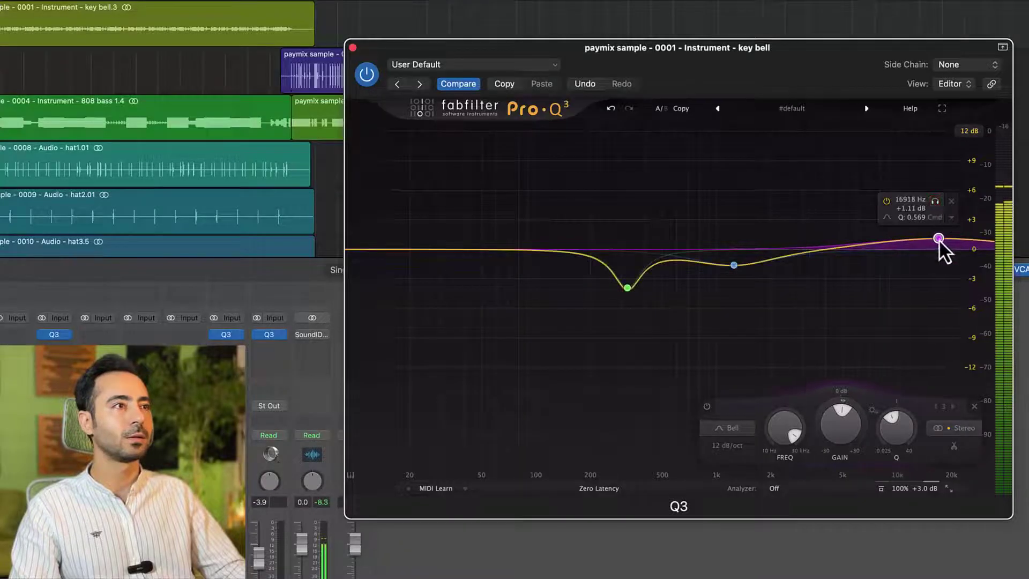
Shift the high-frequency bell boost to 18918 Hz at +1.07 dB, widen it to Q 0.508, and switch the EQ back on.
{"action": "left_click_drag", "start_coordinate": [938, 239], "coordinate": [947, 236]}
{"action": "scroll", "coordinate": [947, 238], "scroll_direction": "down", "scroll_amount": 1}
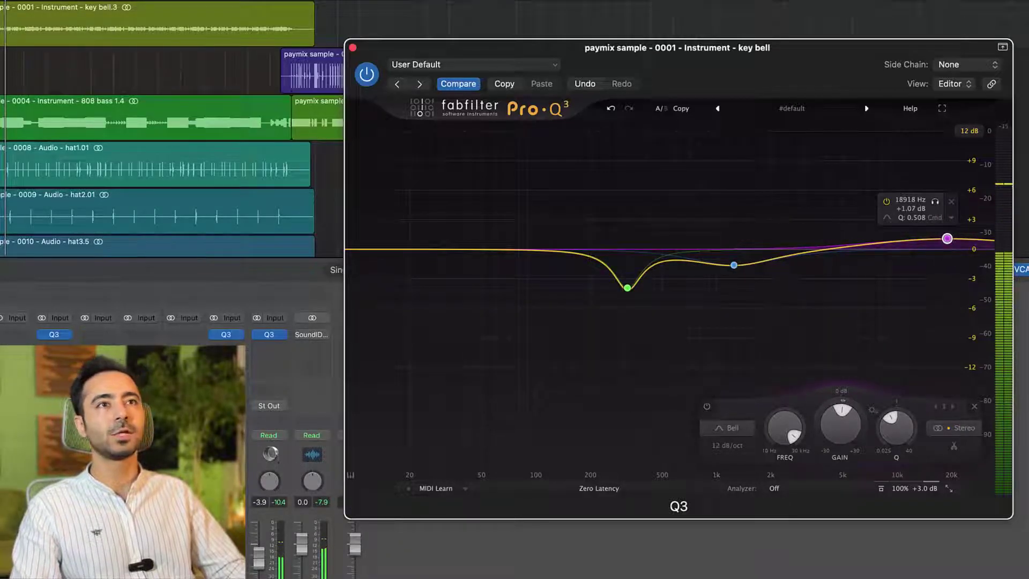
{"action": "scroll", "coordinate": [161, 160], "scroll_direction": "down", "scroll_amount": 1}
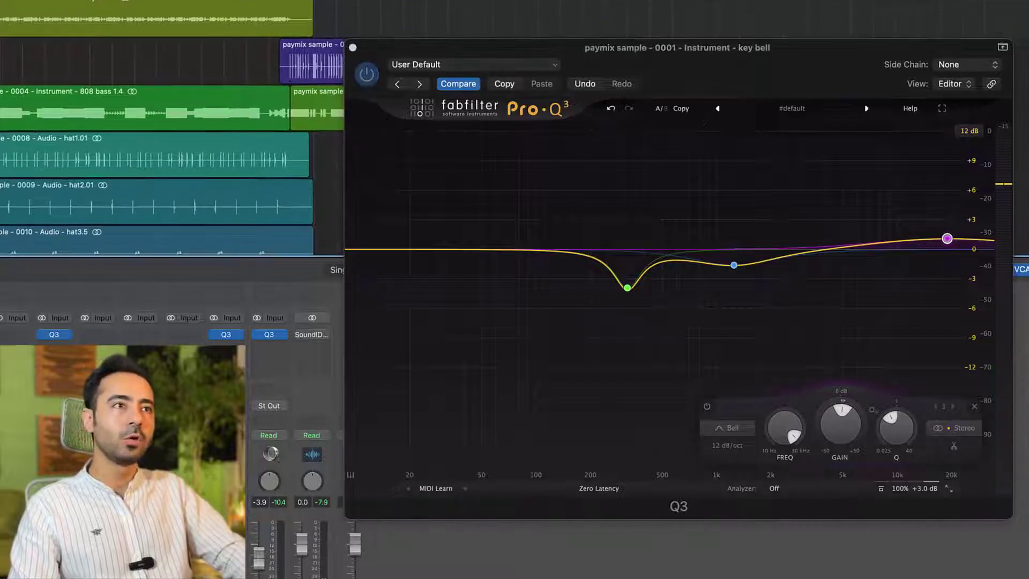
{"action": "left_click", "coordinate": [370, 81]}
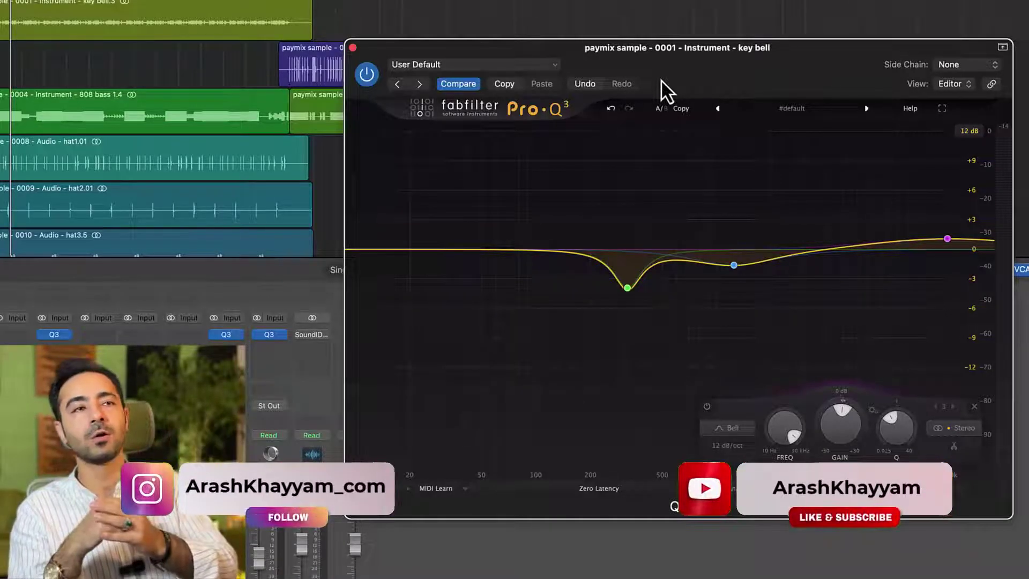
Play the mix from the start of the key bell region and compare the track's single-cut EQ with its three-band EQ.
{"action": "mouse_move", "coordinate": [620, 286]}
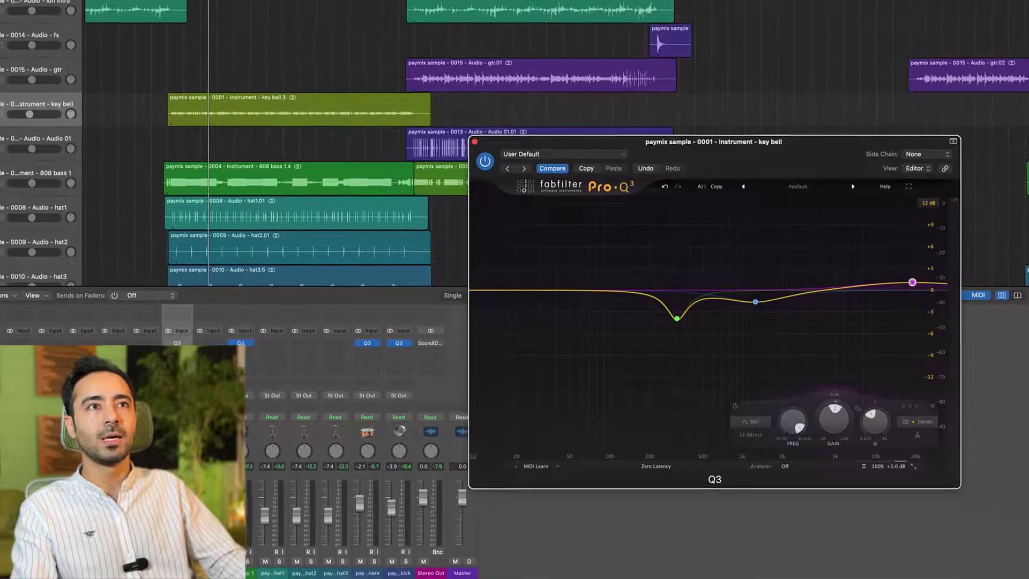
{"action": "left_click", "coordinate": [171, 139]}
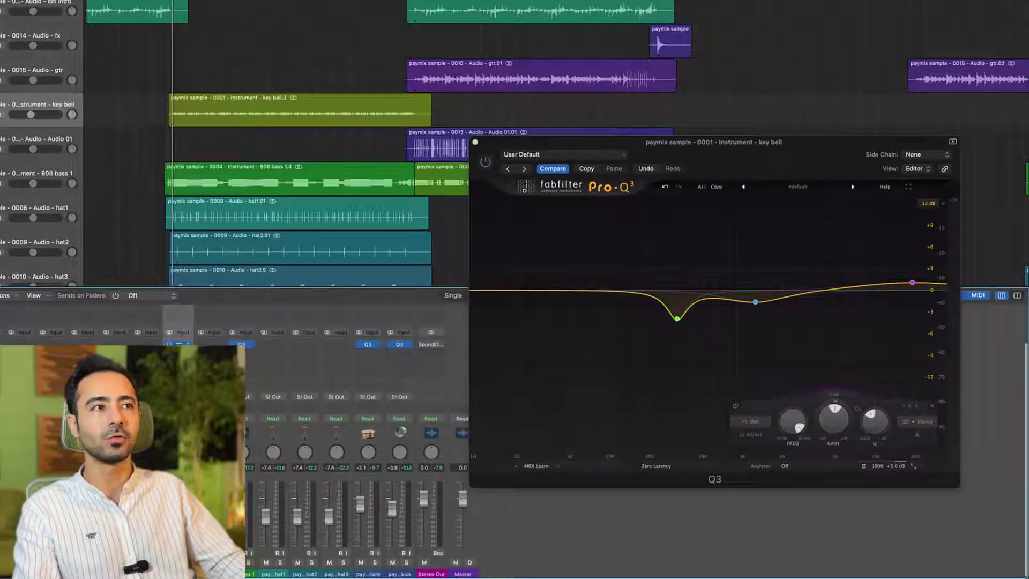
{"action": "key", "text": "space"}
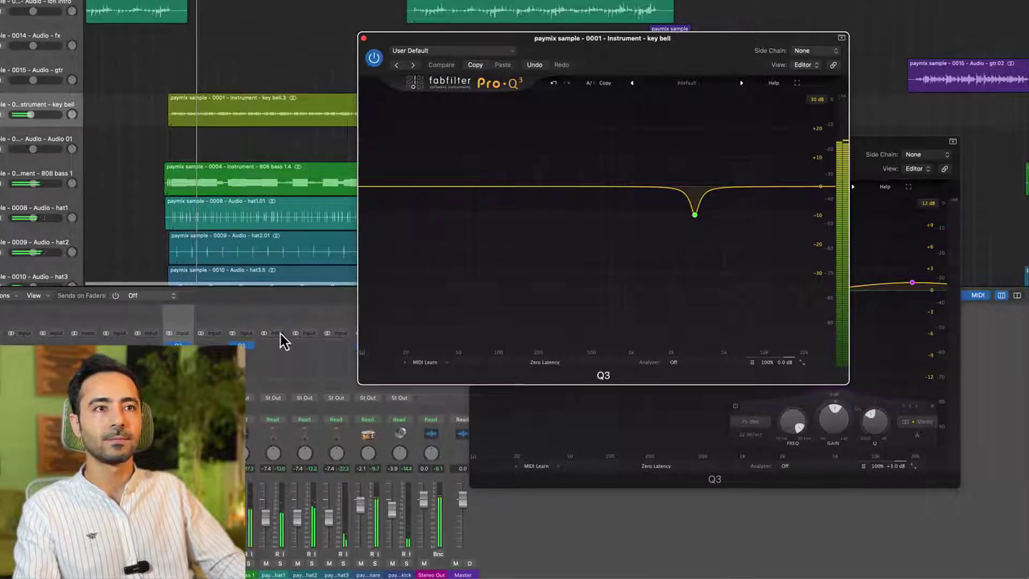
{"action": "scroll", "coordinate": [278, 340], "scroll_direction": "up", "scroll_amount": 1}
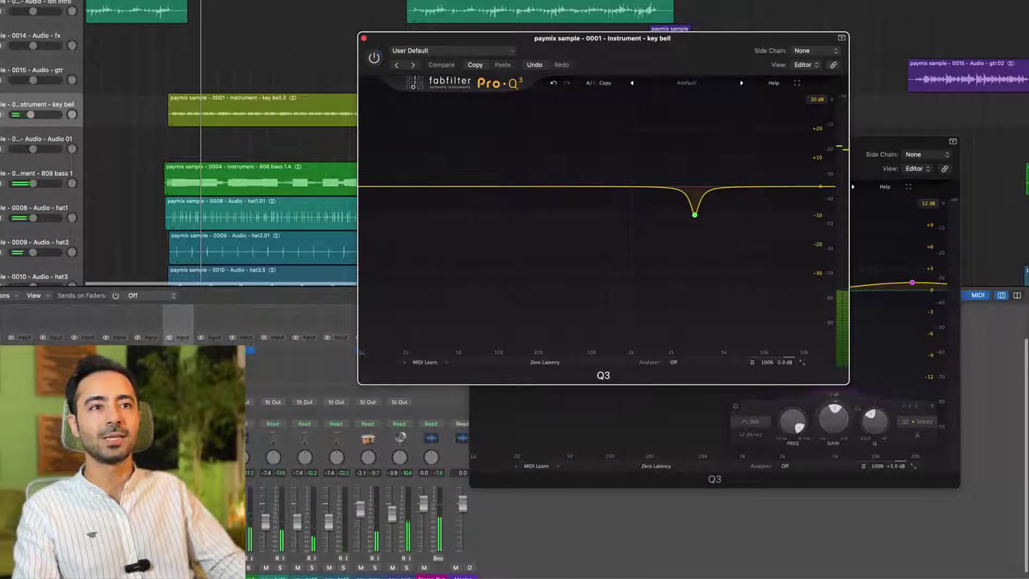
{"action": "left_click", "coordinate": [581, 443]}
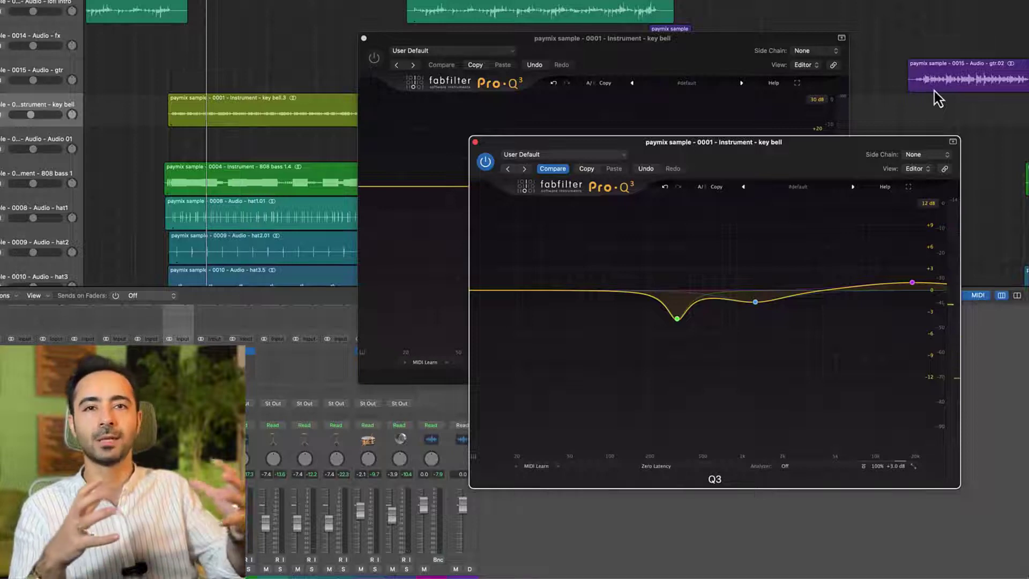
{"action": "mouse_move", "coordinate": [679, 320]}
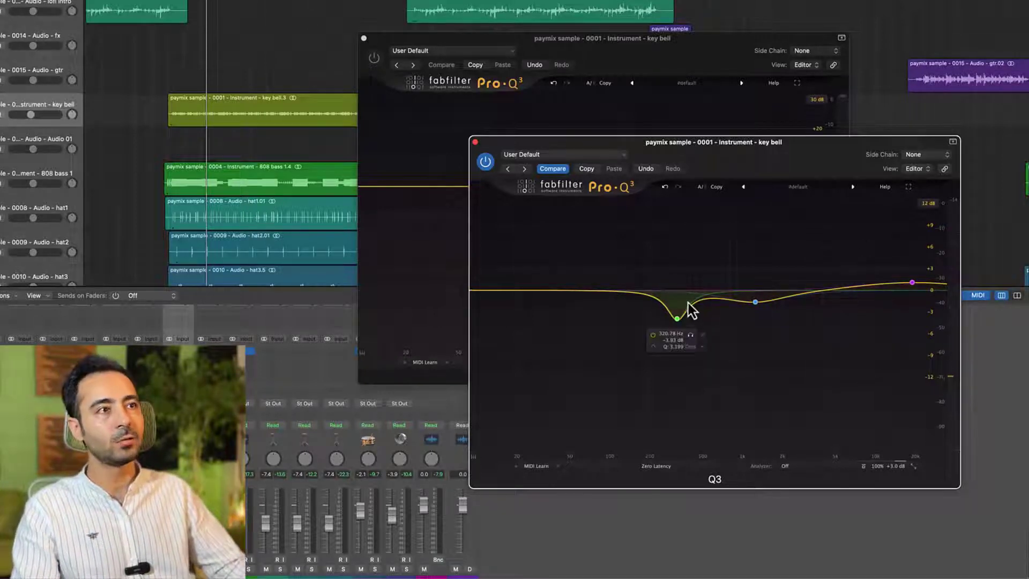